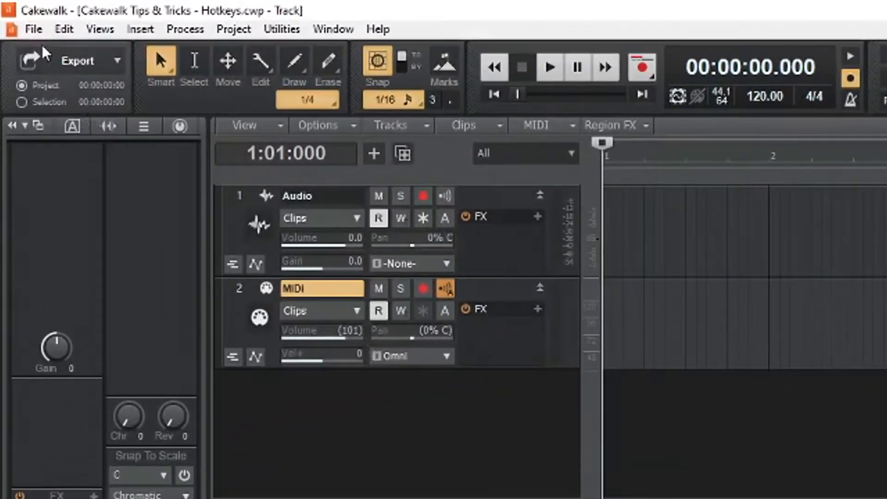
Step: Save the project under the new name "Cakewalk Tips & Tricks - Hotkeys - Save As.cwp"
click(18, 15)
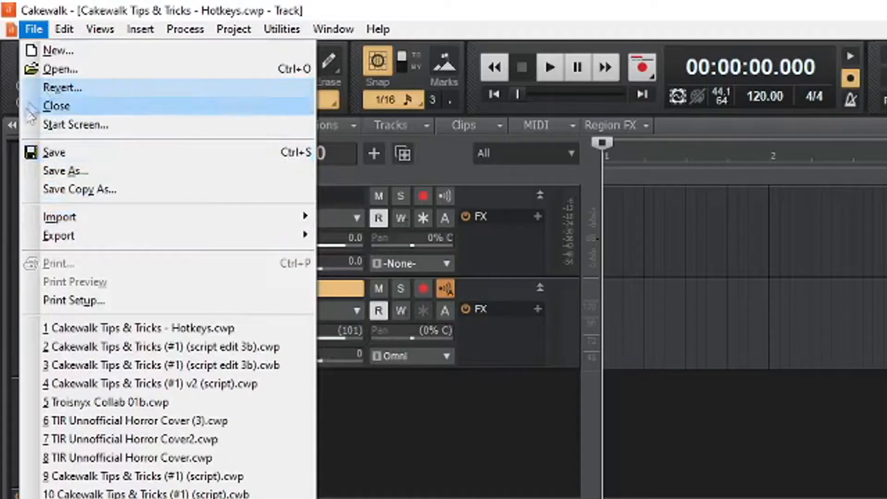
click(95, 171)
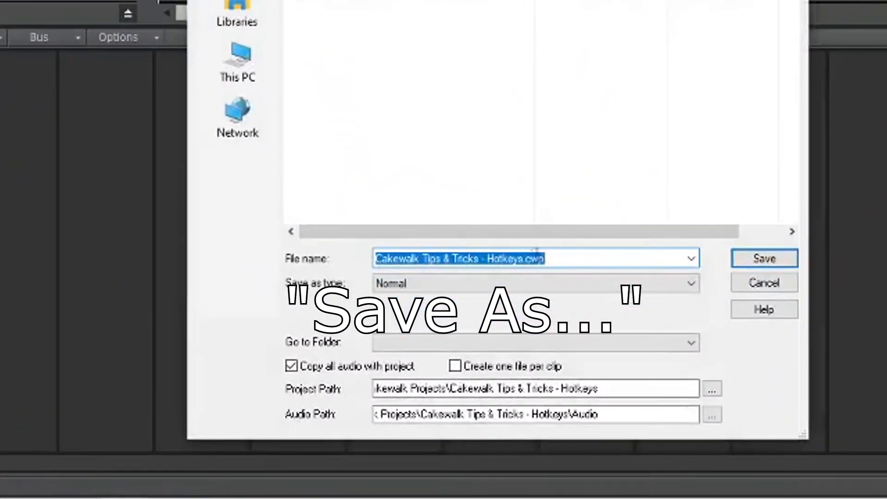
click(526, 259)
text(- Save A)
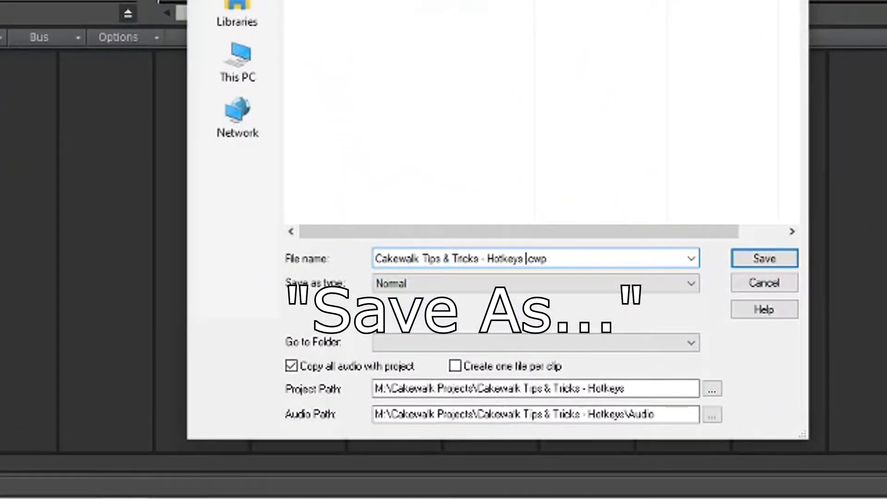
text(s)
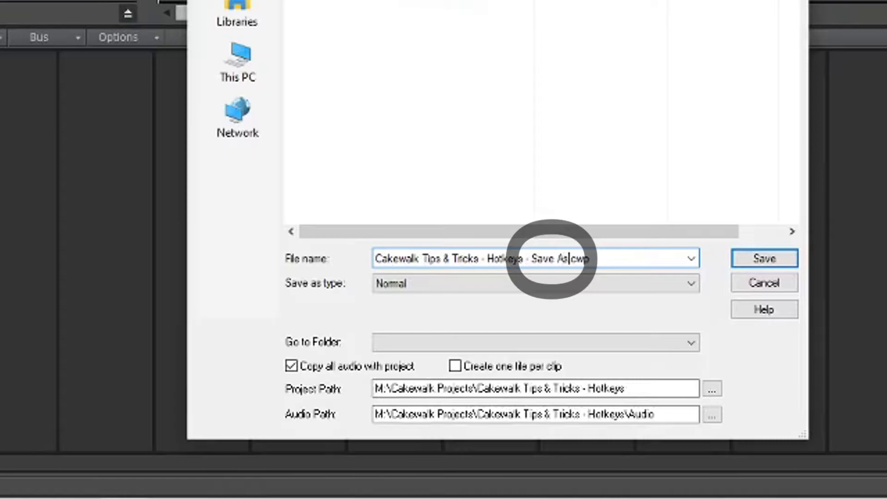
key(Return)
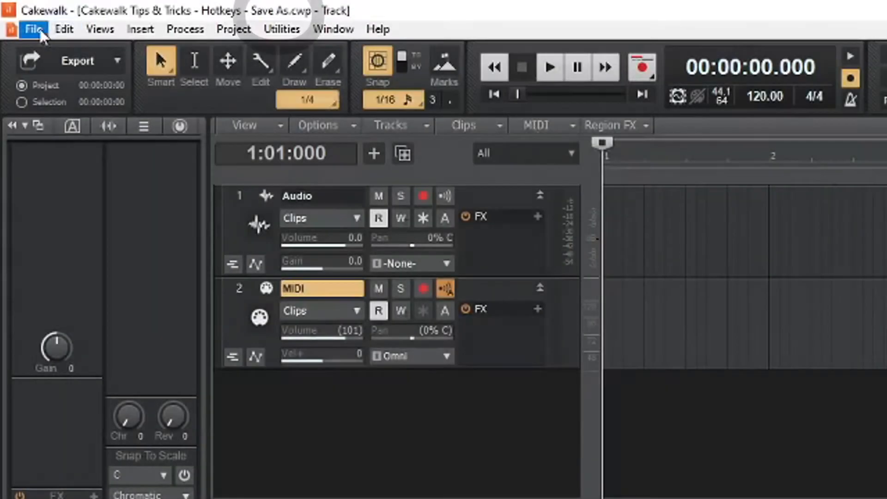
Step: Save a copy of the project with "Copy" added to the file name
click(37, 29)
click(70, 130)
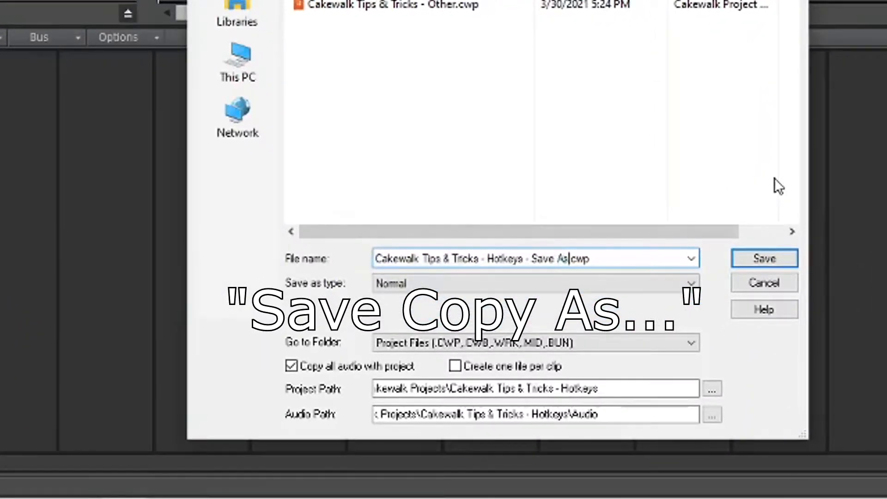
text(Copy)
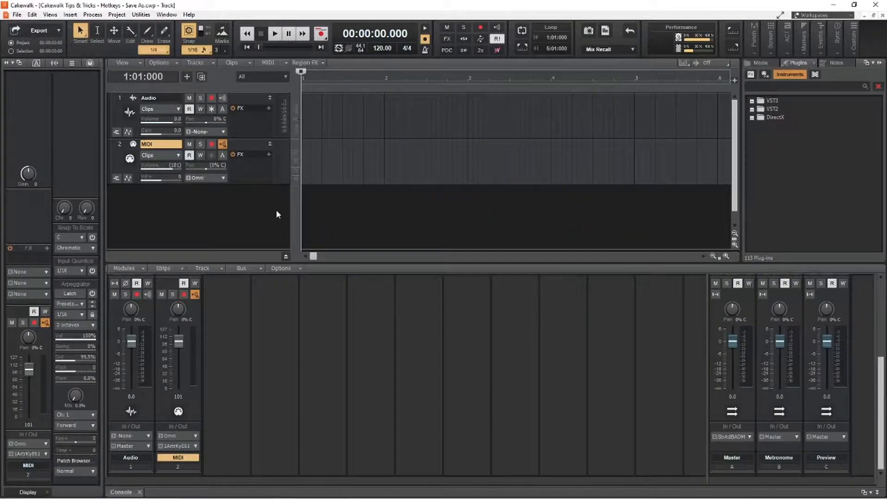
Step: Hide and restore the MultiDock, and do the same with the Browser
key(d)
key(d)
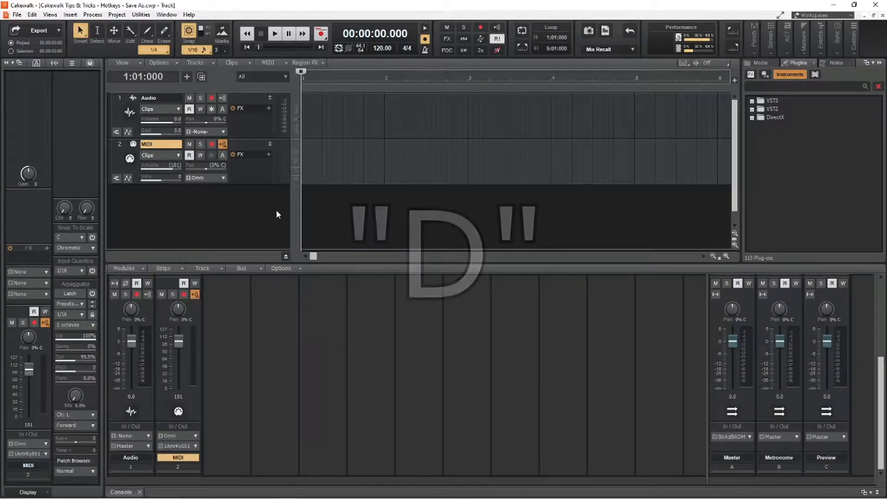
key(b)
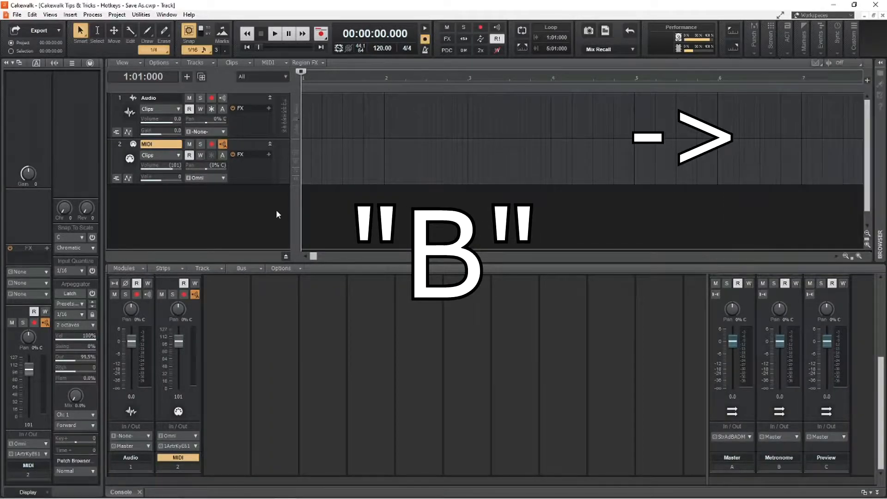
key(b)
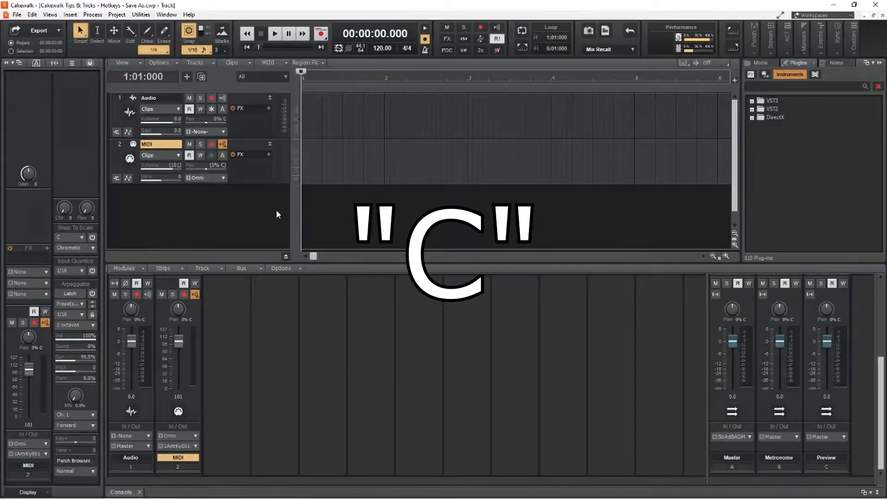
Step: Hide and restore the Control Bar, and do the same with the Inspector
key(c)
key(c)
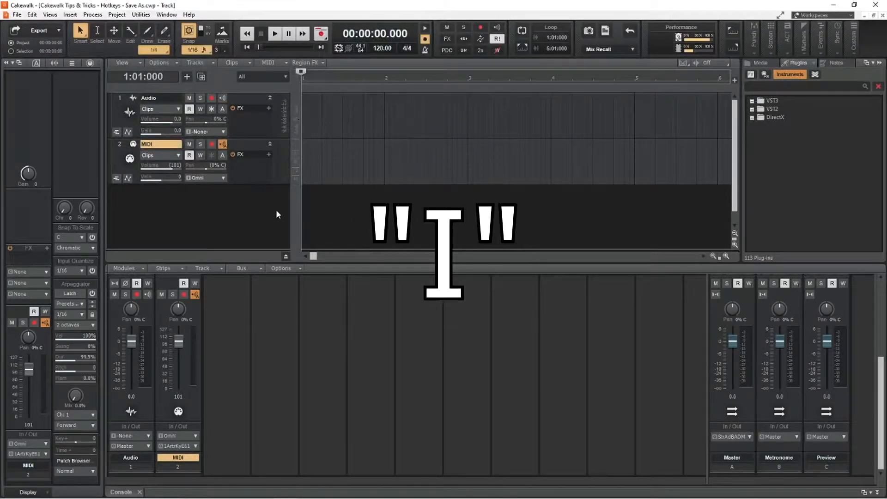
key(i)
key(i)
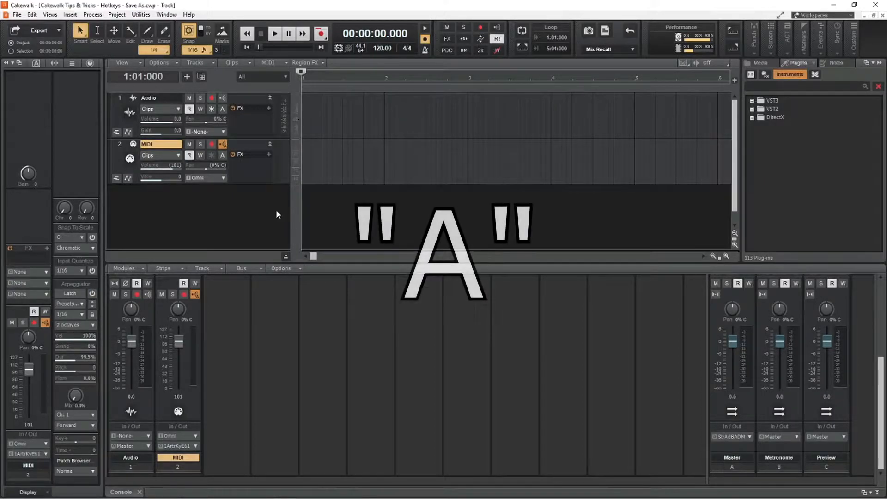
Step: Show the arranger track above the track list, try resizing its pane, and hide it again
key(a)
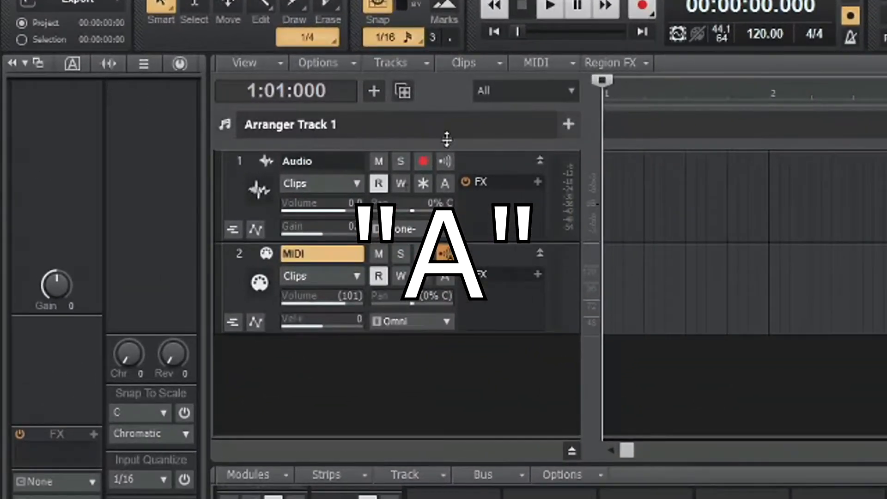
mouse_move(447, 139)
mouse_down()
mouse_move(442, 212)
mouse_move(436, 140)
mouse_up()
key(a)
Step: Show the video track above the track list, enlarge its pane, and hide it again
key(v)
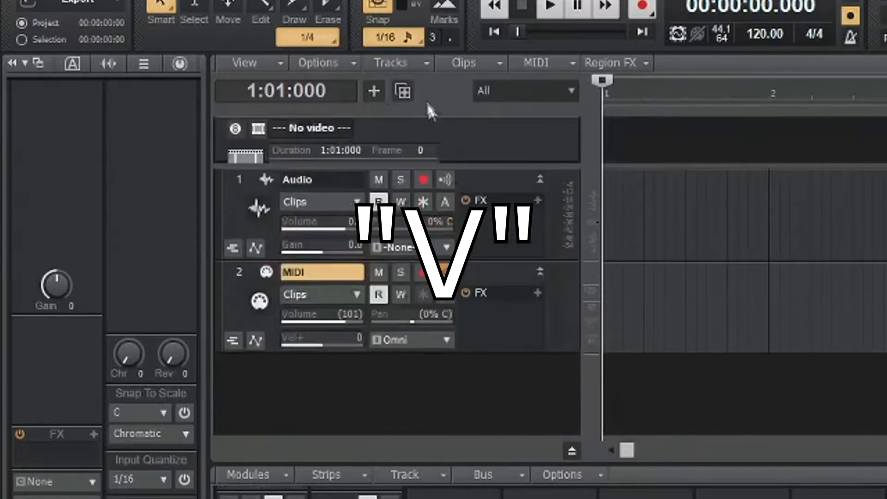
drag(433, 159, 441, 198)
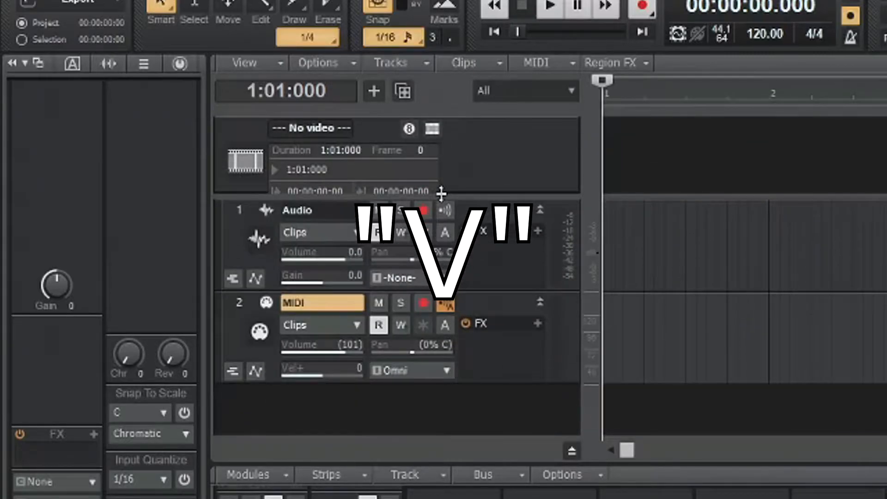
key(v)
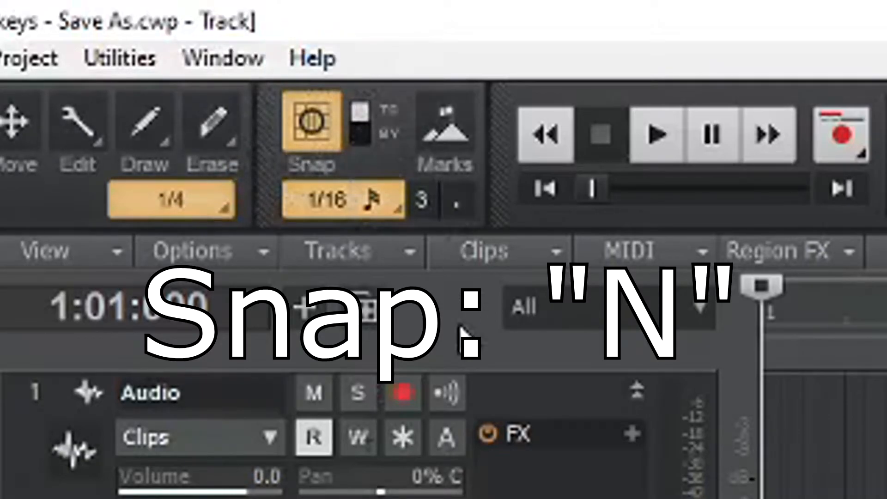
Step: Turn Snap to Grid off and back on
key(n)
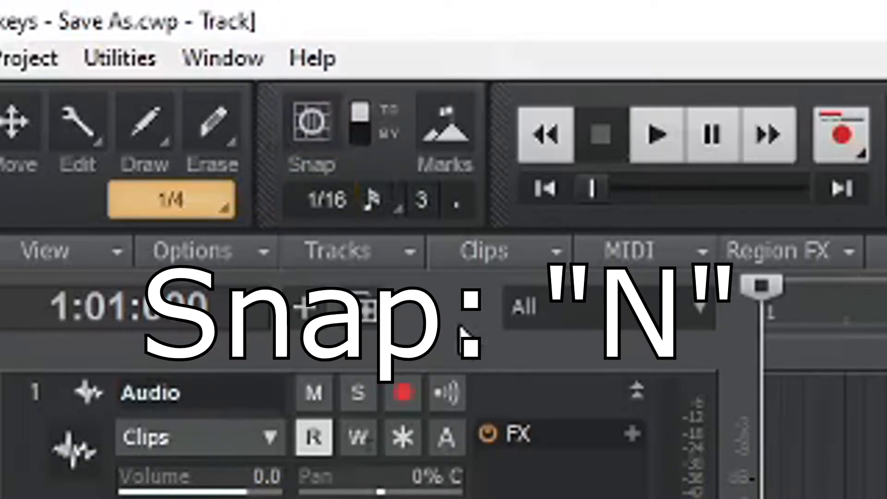
key(n)
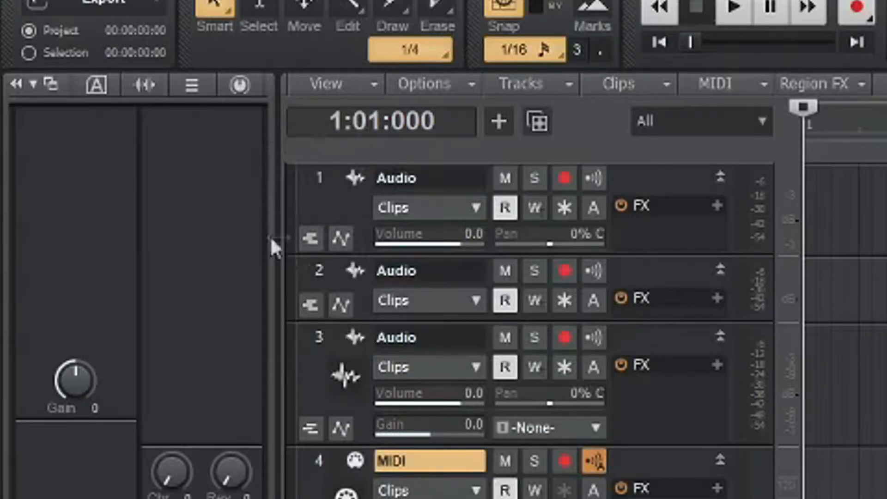
Step: Set the color of audio track 1 to orange from its console strip
click(287, 209)
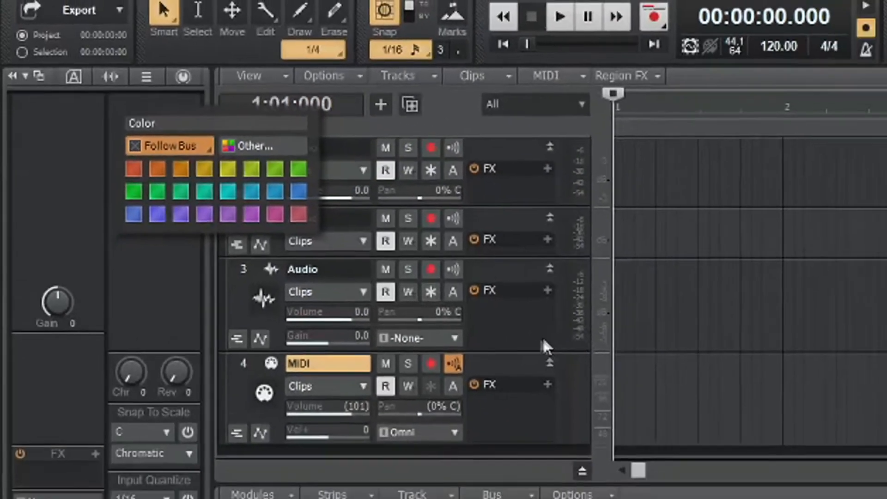
click(710, 434)
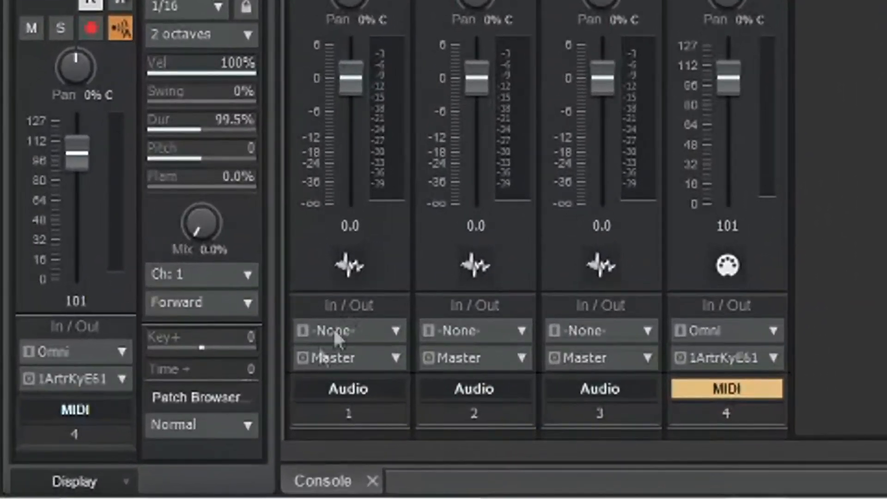
click(383, 432)
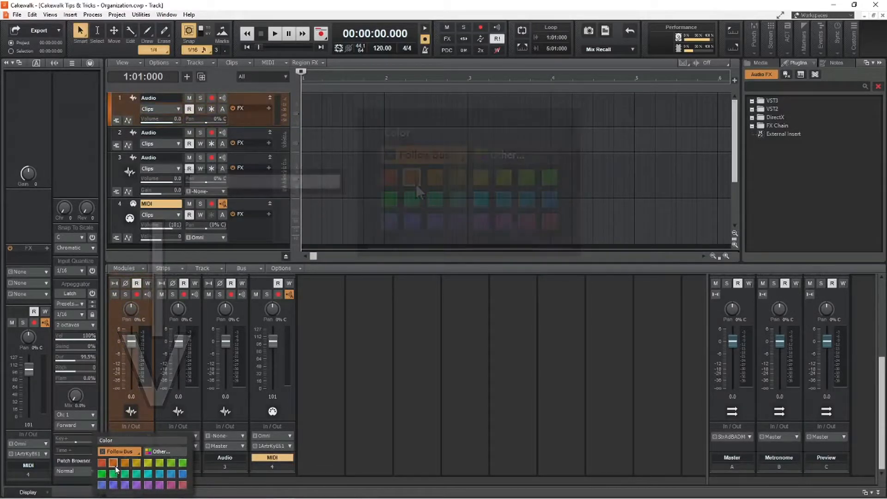
click(115, 468)
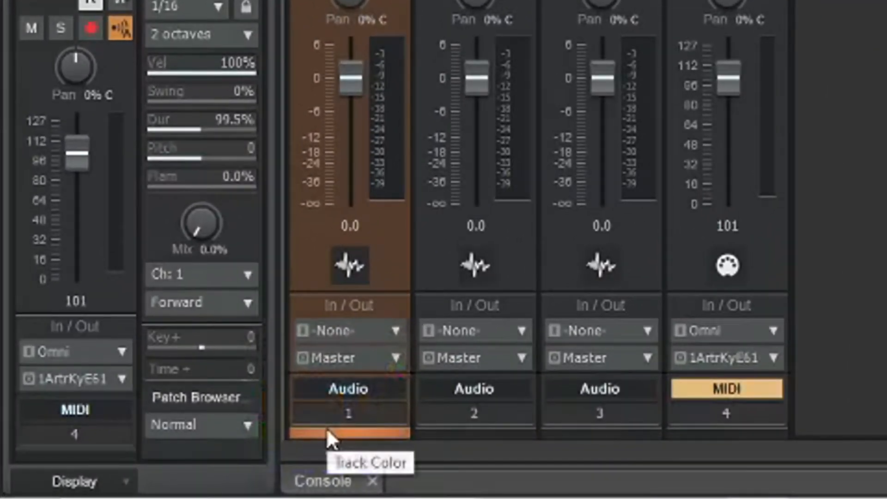
Step: Open the custom color choices for audio track 1 and accept the current color
click(122, 474)
click(374, 375)
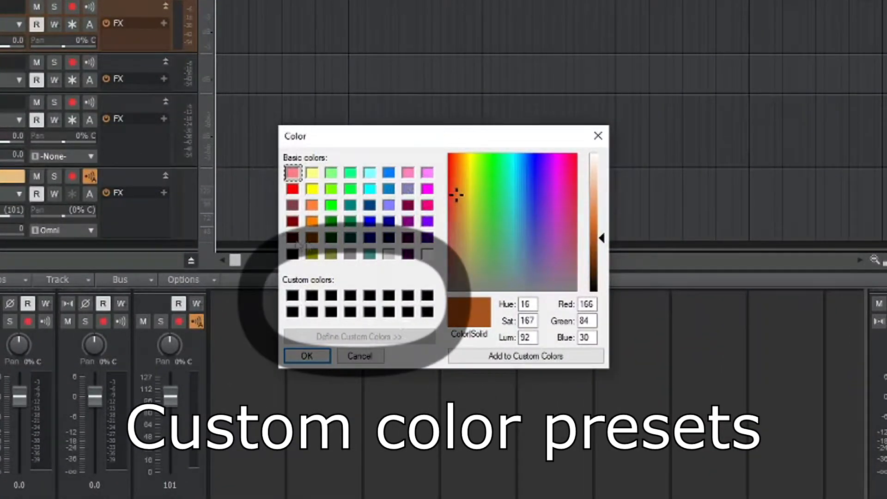
click(307, 356)
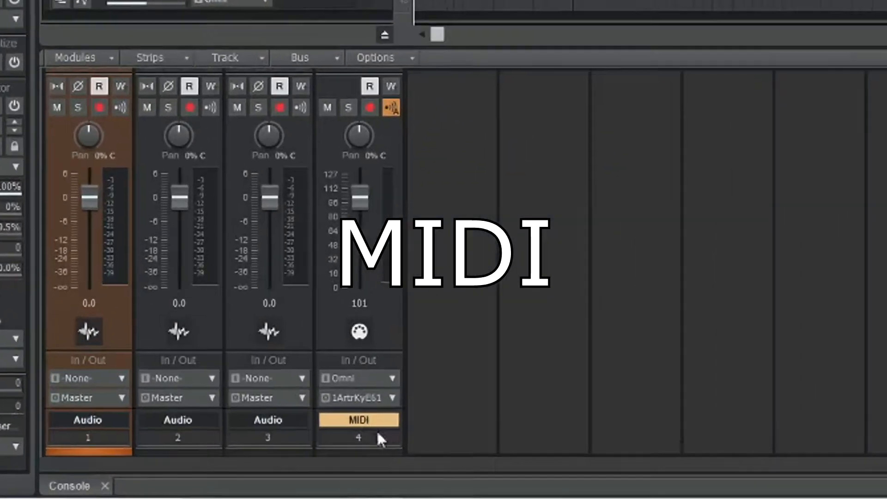
Step: Set the color of MIDI track 4 to teal and the color of the Master bus to green
click(281, 474)
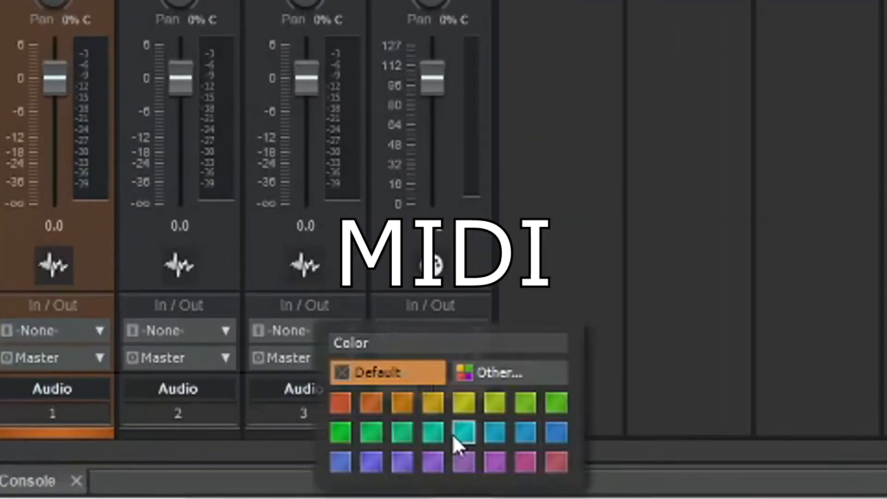
click(423, 429)
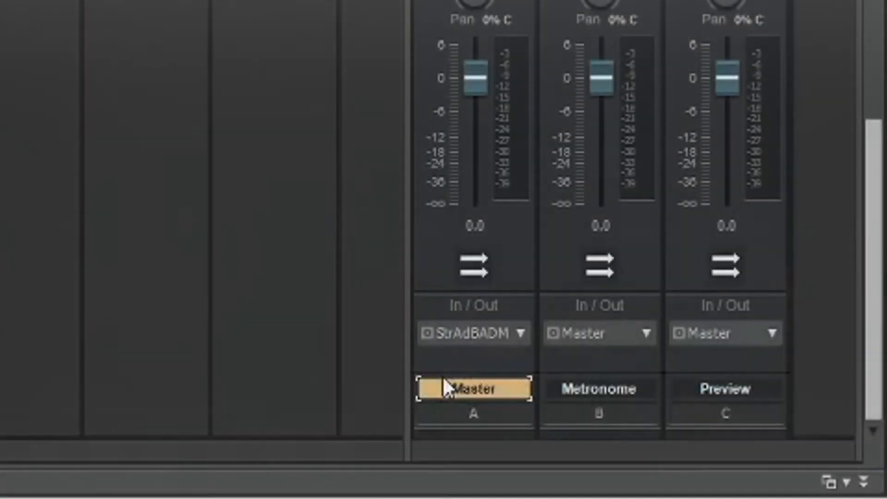
click(463, 437)
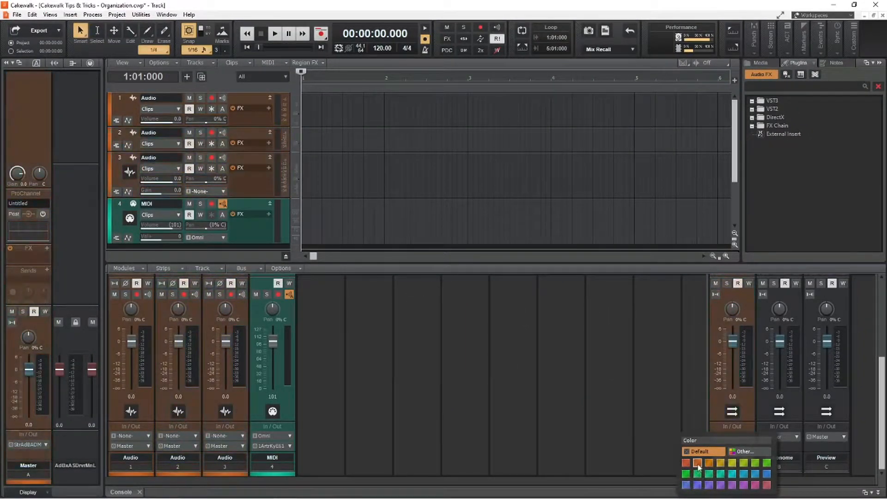
click(767, 463)
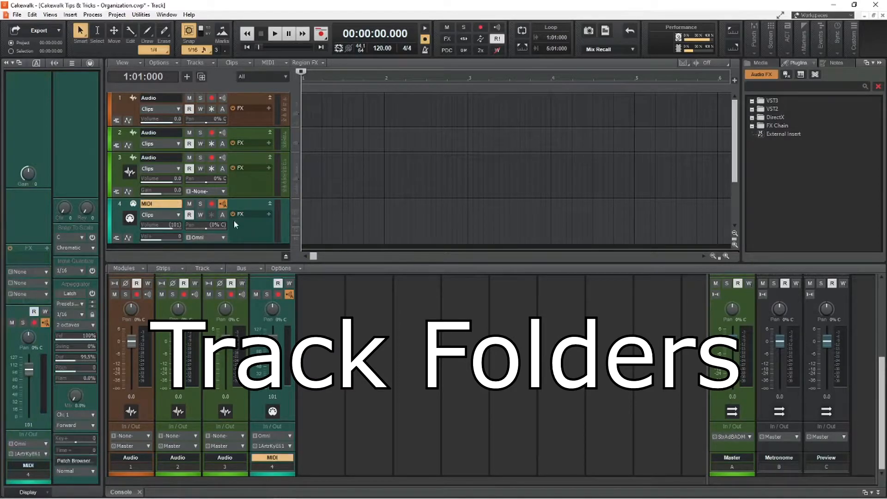
Step: Insert a track folder directly above MIDI track 4
right_click(238, 219)
right_click(252, 206)
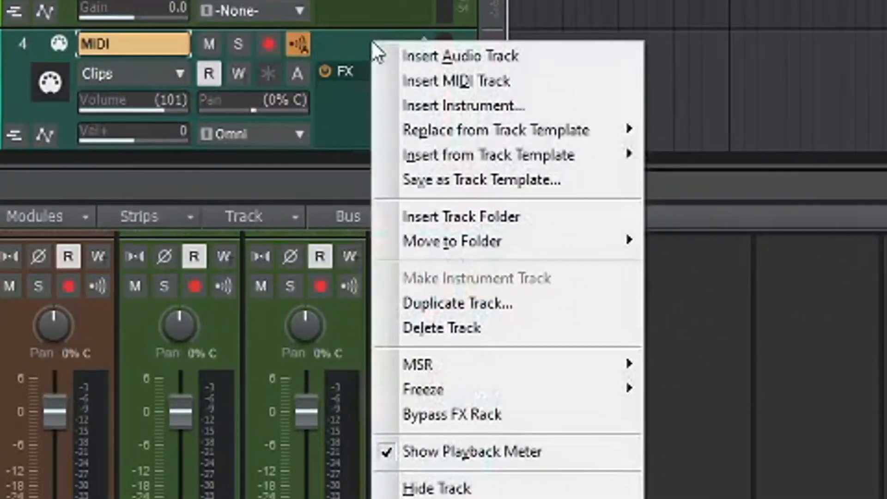
click(455, 215)
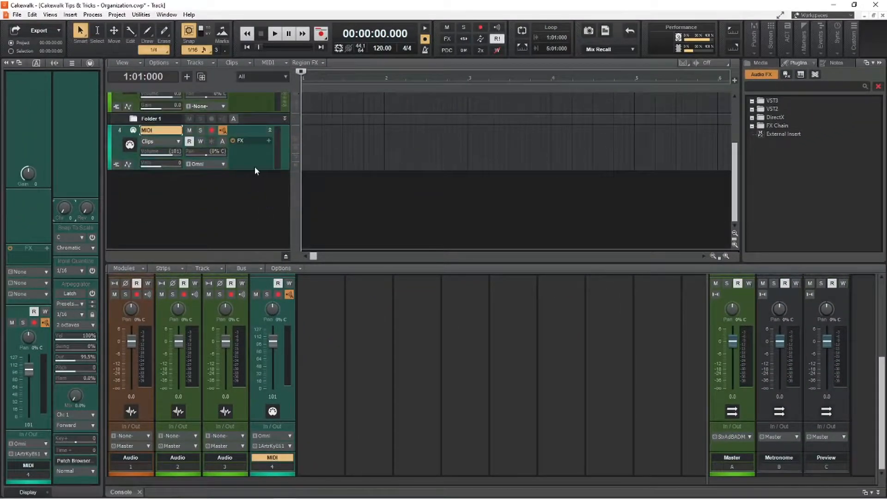
scroll(256, 172, up, 2)
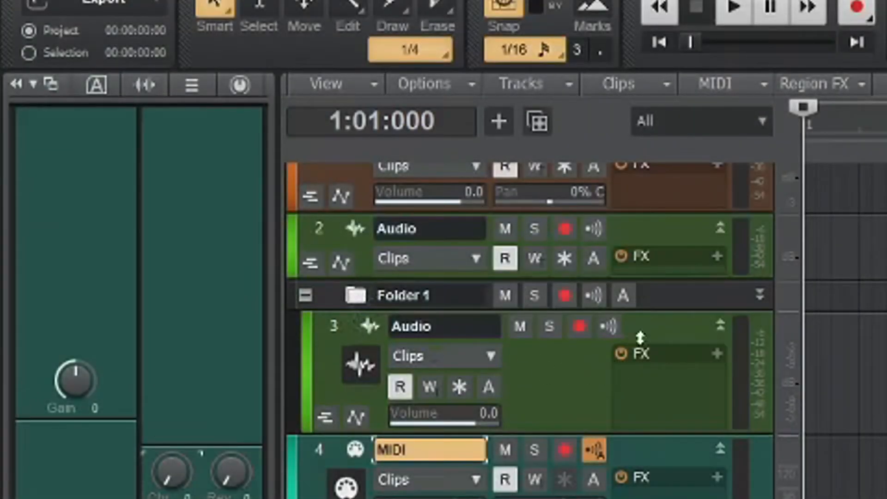
Step: Move audio track 3 out of Folder 1 and back in, and move audio track 2 into the folder
click(646, 306)
drag(640, 337, 660, 446)
drag(661, 416, 663, 296)
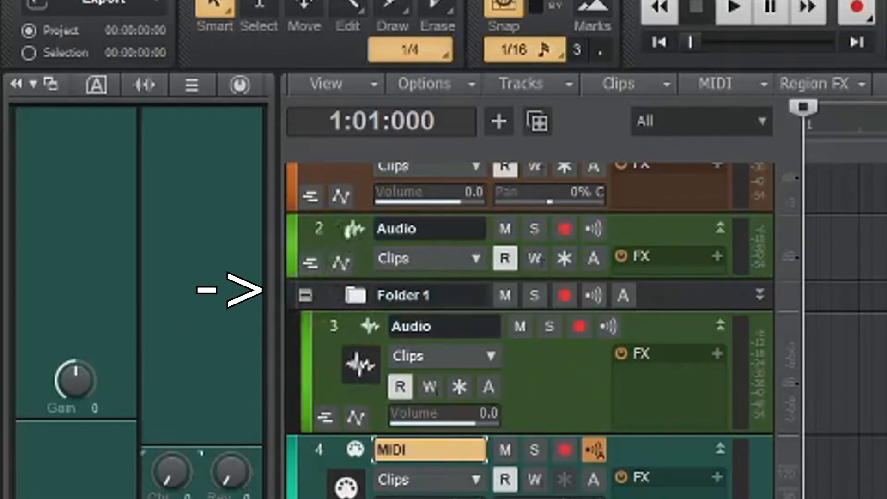
drag(327, 307, 329, 309)
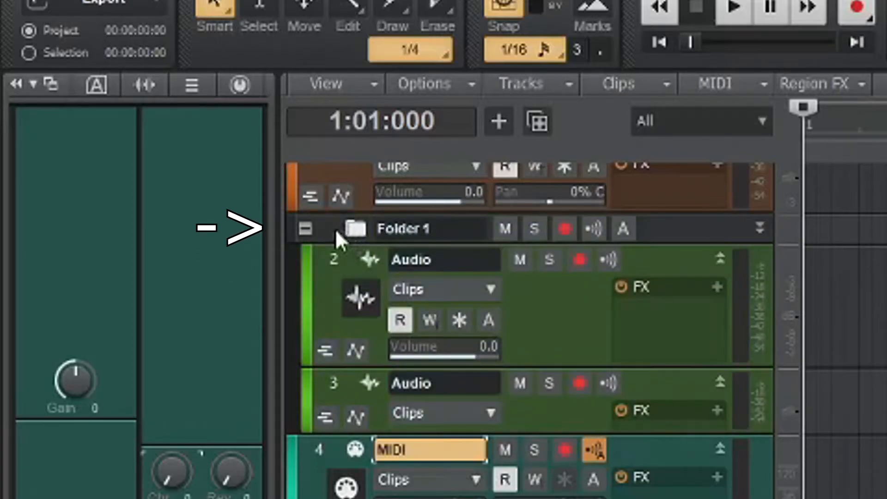
Step: Move the collapsed Folder 1 below the MIDI track and set the folder's color to teal
click(305, 228)
drag(362, 272, 384, 439)
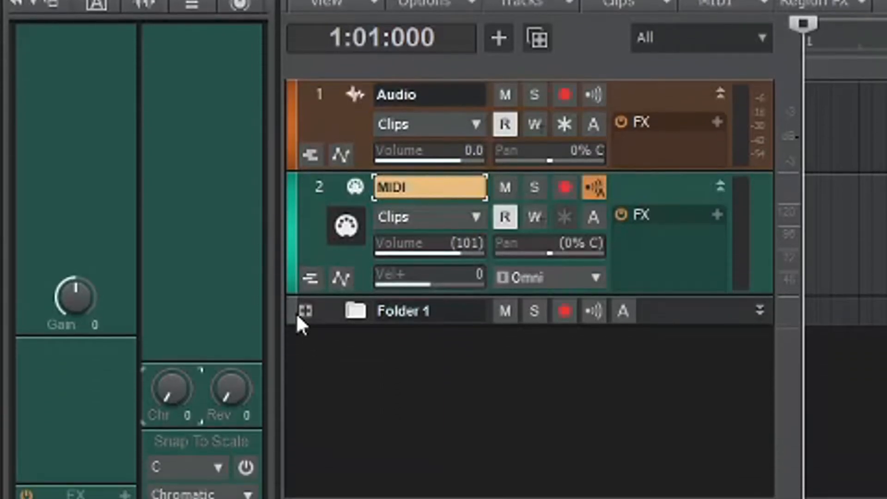
click(296, 395)
click(311, 350)
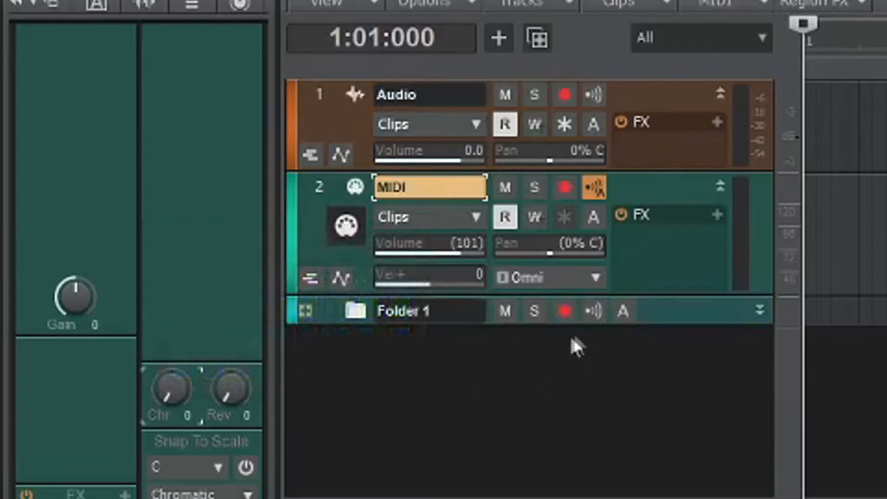
Step: Expand the collapsed Folder 1 in the track list
click(306, 311)
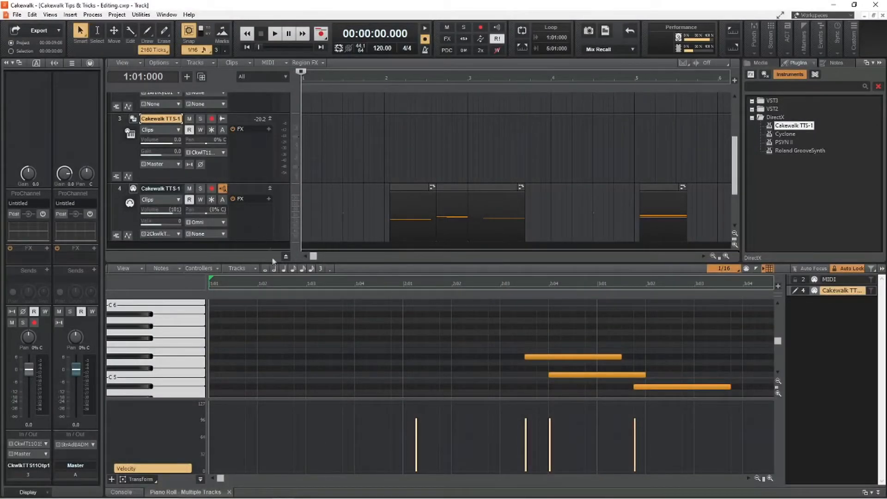
Step: Turn on the display of clip outlines in the Piano Roll view
click(271, 283)
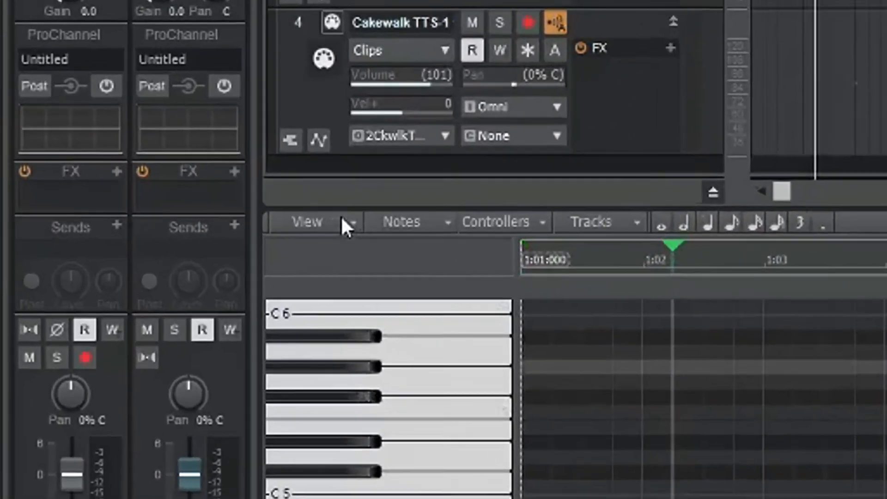
click(175, 262)
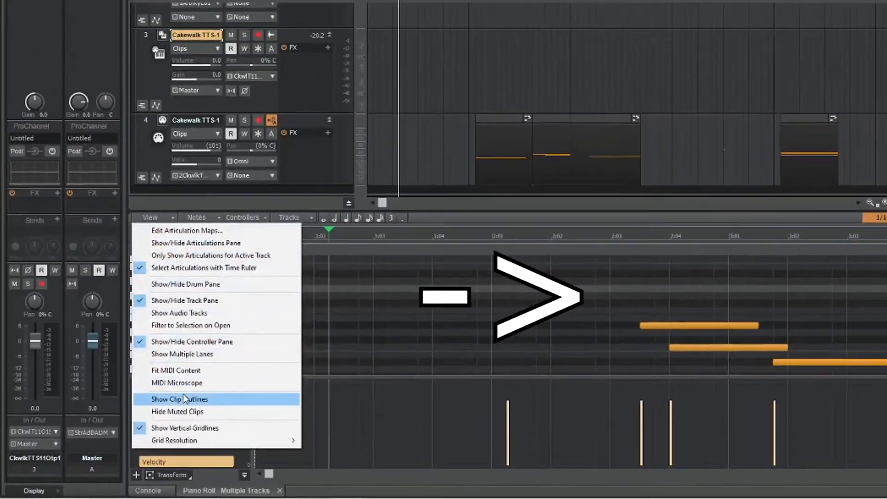
click(407, 305)
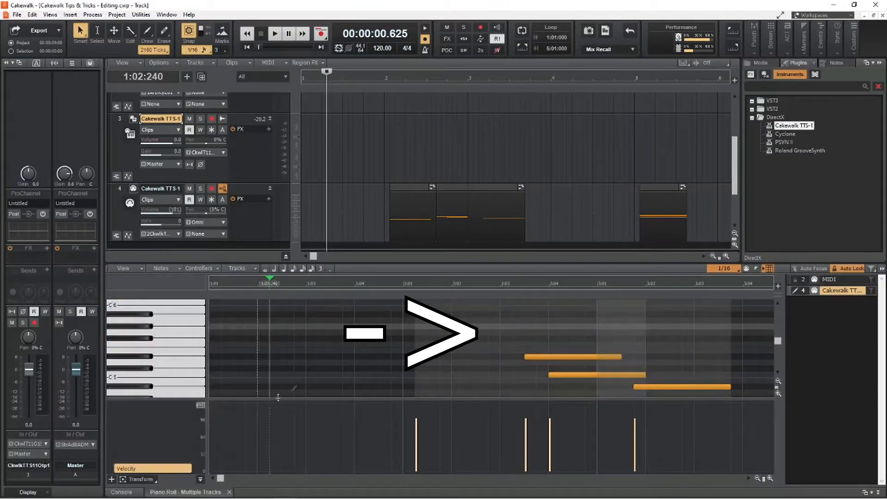
Step: Enable Ripple Edit All for the track view
drag(387, 159, 544, 129)
click(758, 479)
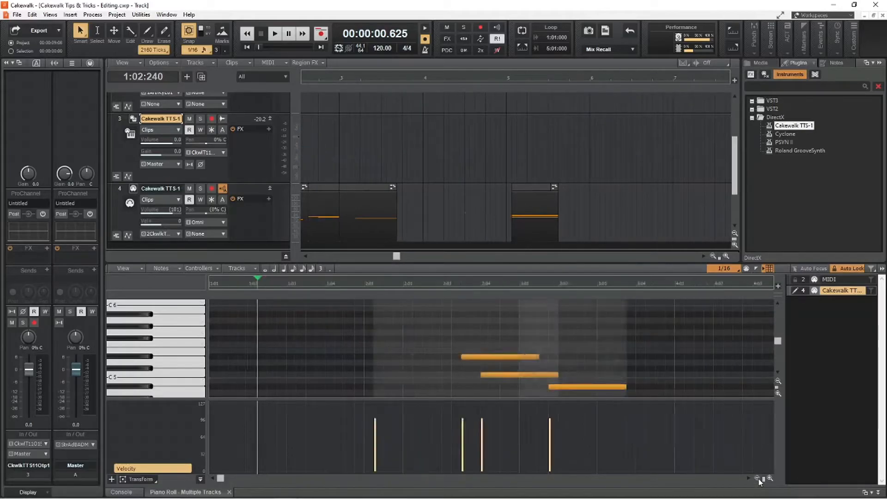
click(757, 479)
click(758, 479)
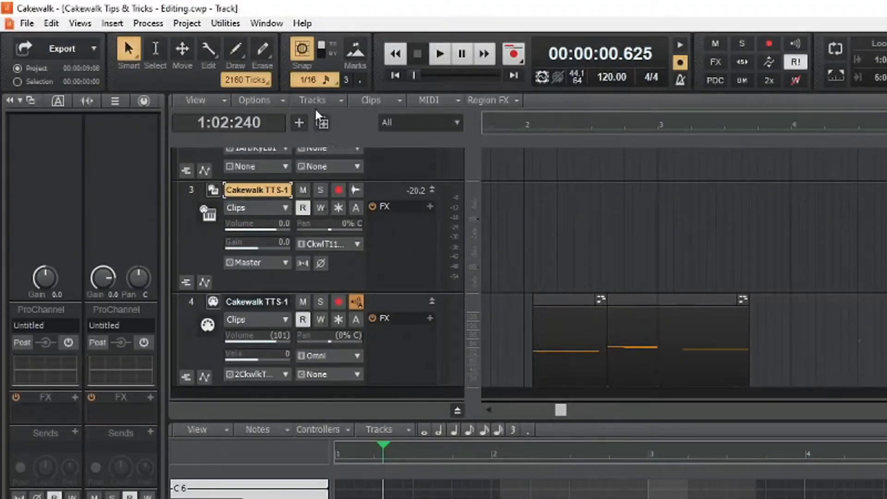
click(277, 100)
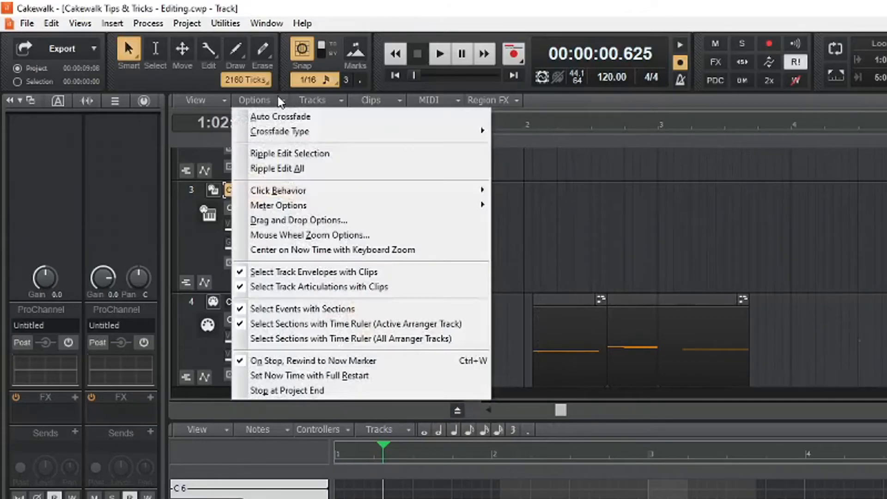
click(287, 169)
Step: Delete the time range from about bar 4 into the start of bar 5 with ripple editing, and undo the deletion
drag(491, 178, 579, 181)
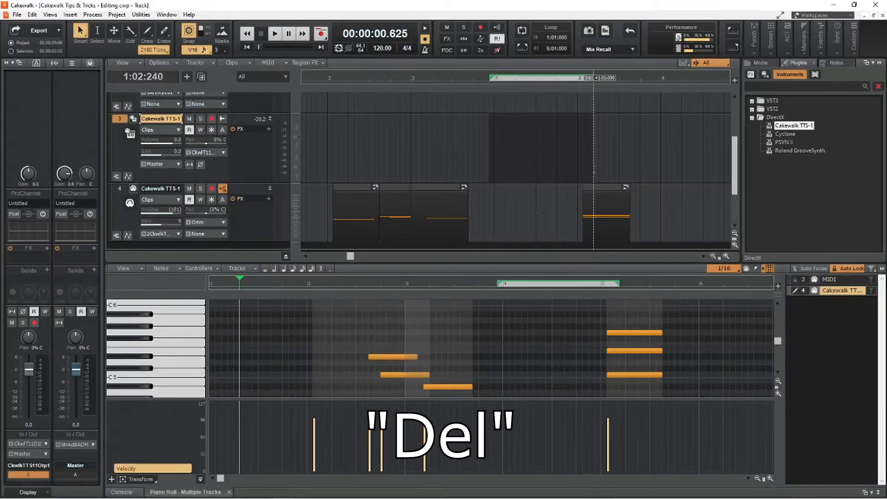
key(Delete)
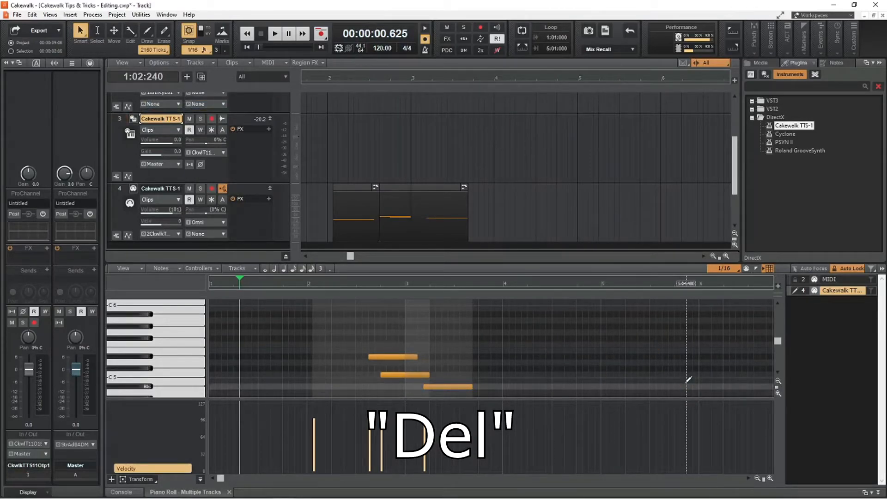
key(ctrl+z)
Step: Ripple-delete a time range from inside bar 3 into bar 4, overlapping the end of the first MIDI clips, and undo it
drag(438, 148, 547, 151)
key(Delete)
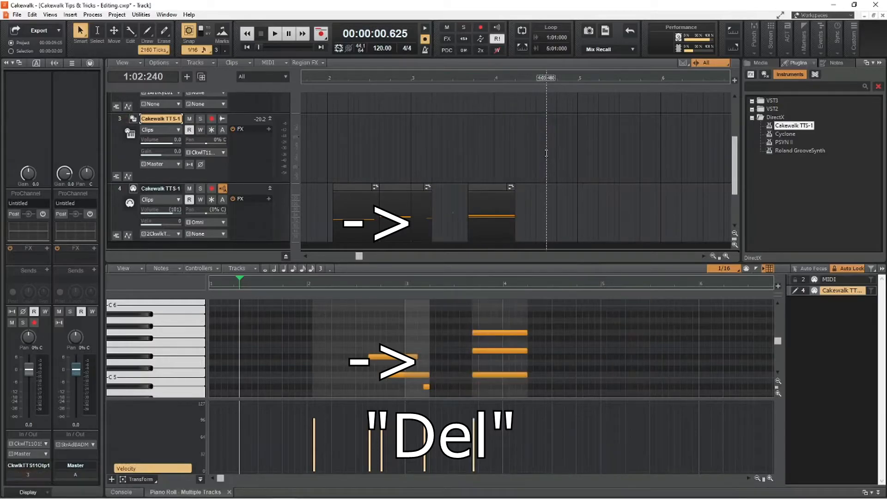
key(ctrl+z)
Step: Ripple-delete an empty time range within bar 4, between the MIDI clips, and undo it
drag(499, 153, 571, 160)
key(Delete)
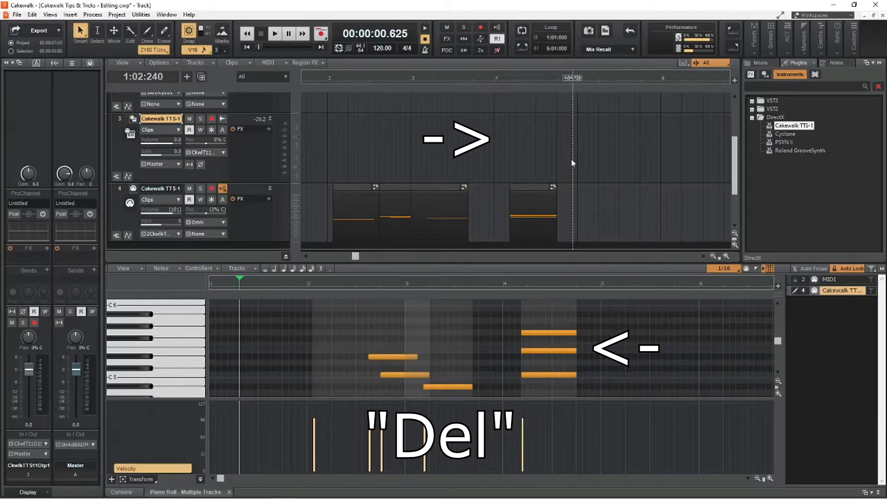
key(ctrl+z)
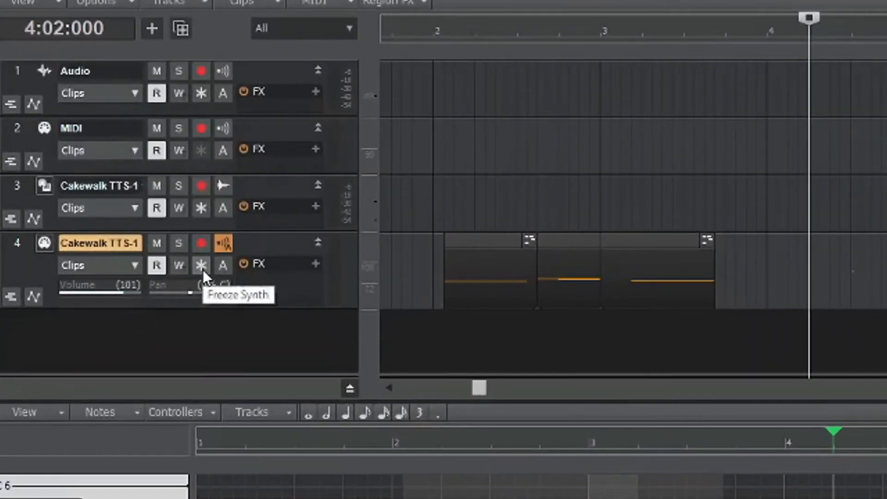
Step: Freeze the Cakewalk TTS-1 synth from track 4 and increase the height of track 3
click(202, 269)
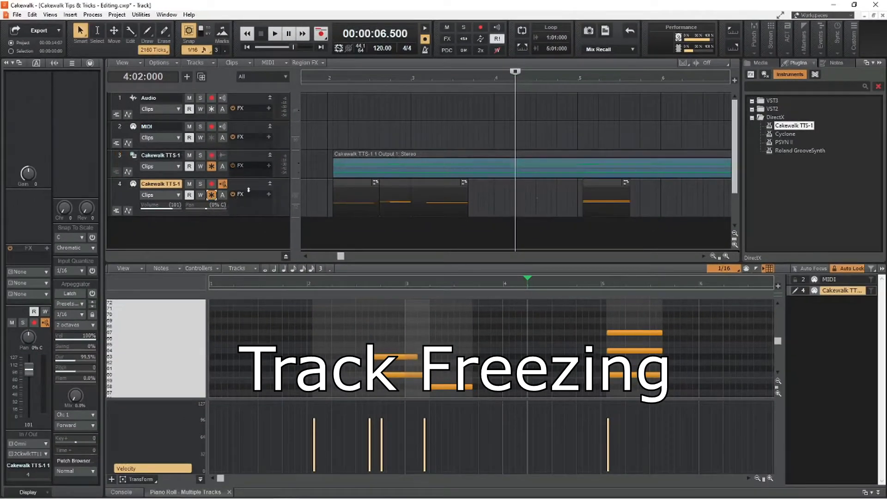
drag(243, 179, 243, 204)
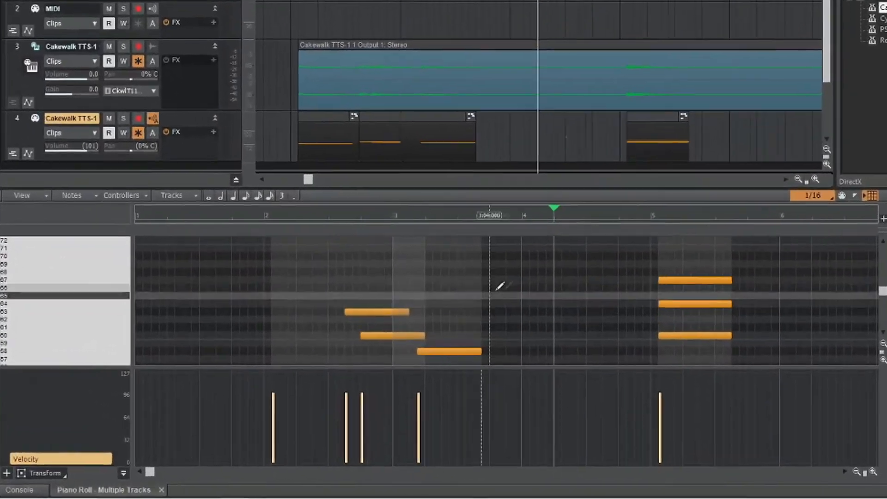
Step: Draw a half note at 4:02 in the piano roll of the frozen MIDI track and delete it
drag(555, 280, 620, 279)
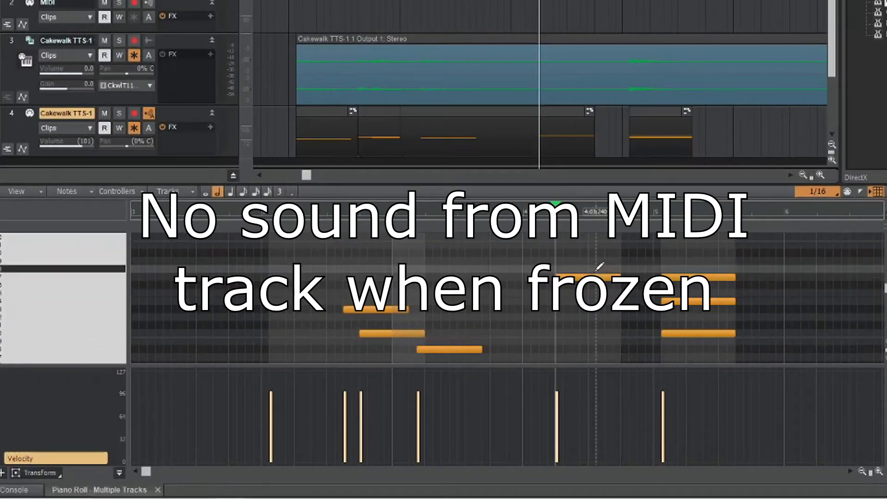
right_click(583, 278)
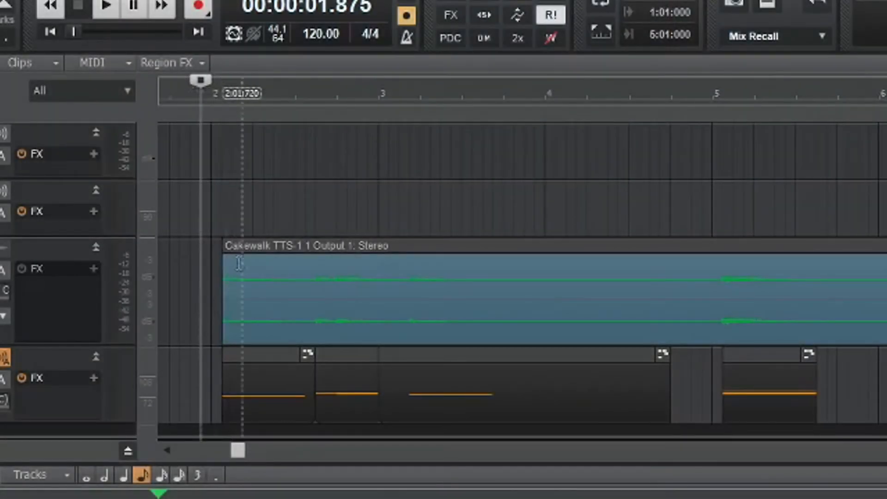
Step: Copy the frozen Cakewalk TTS-1 audio clip to Audio track 1 and move the copy to start at 2:01:000
click(256, 238)
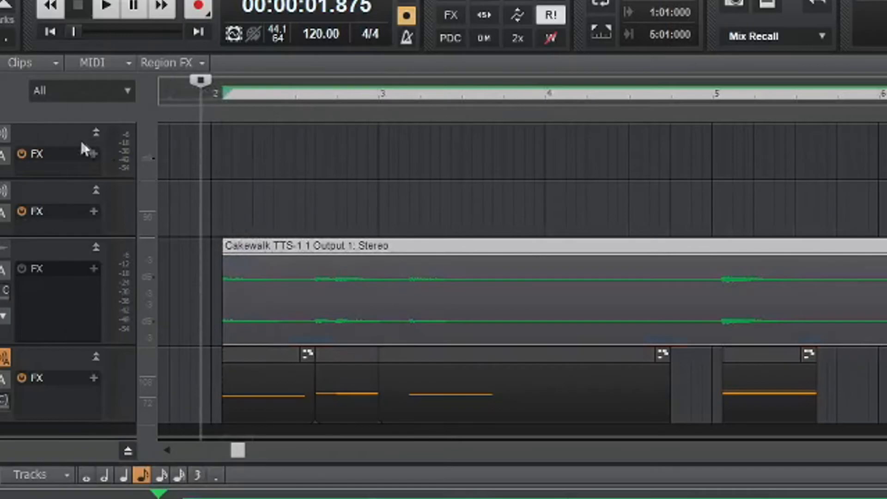
key(ctrl+v)
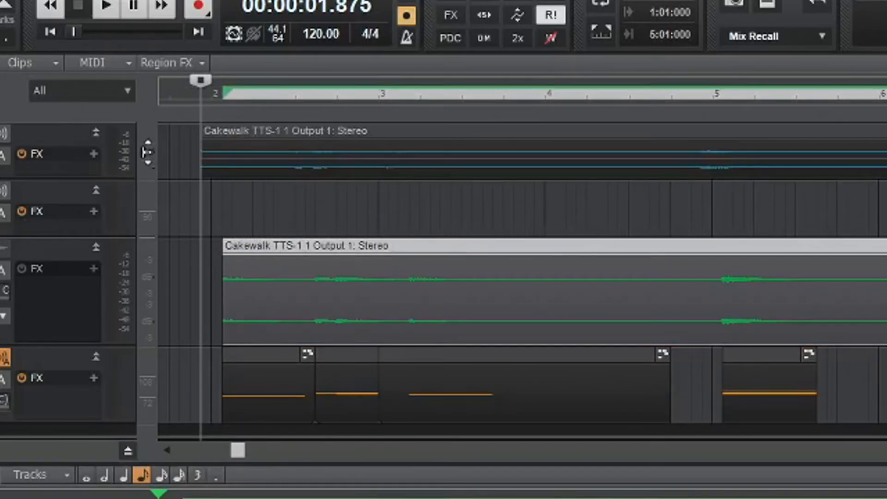
click(193, 249)
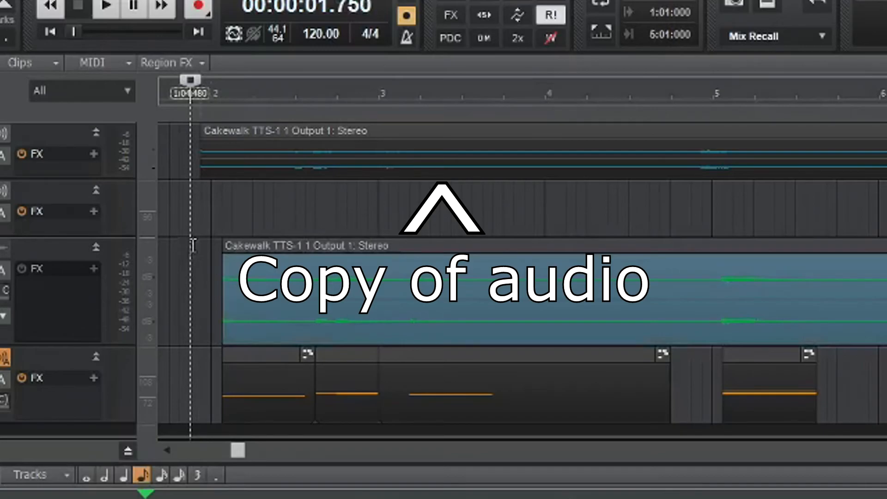
click(214, 202)
drag(243, 136, 255, 137)
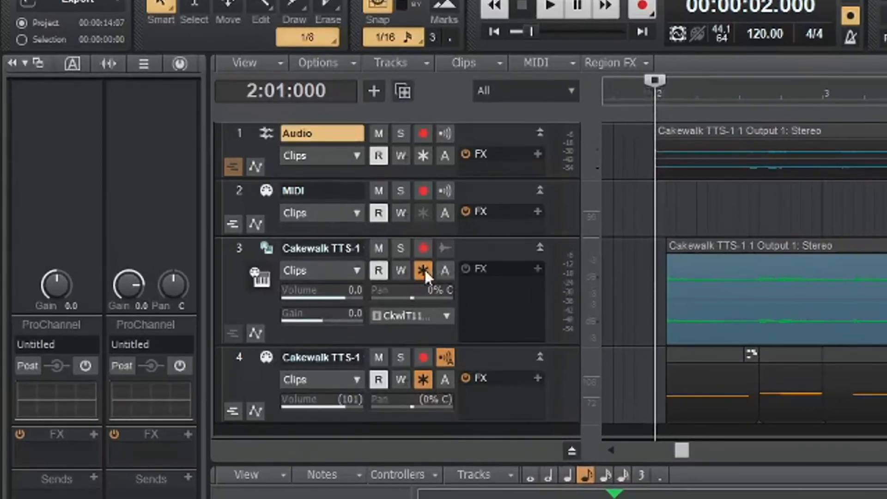
Step: Unfreeze the Cakewalk TTS-1 synth on track 3 and briefly play the project from bar 2
click(253, 186)
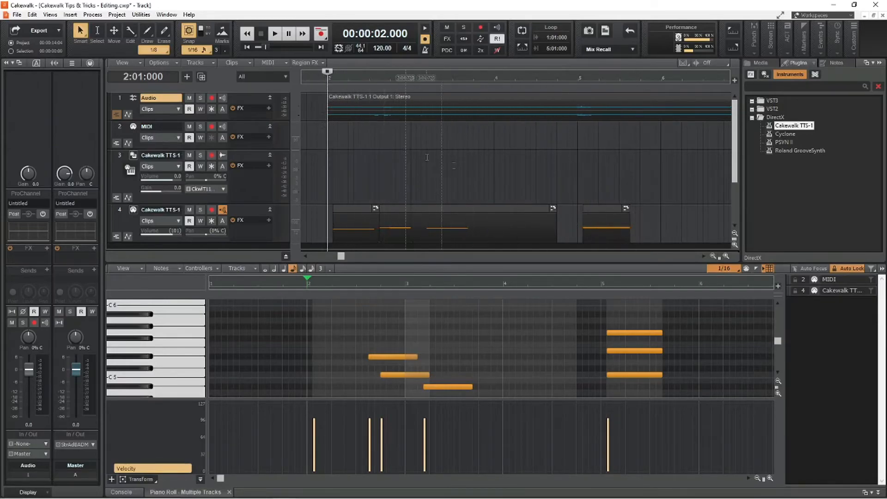
click(713, 256)
click(714, 256)
key(space)
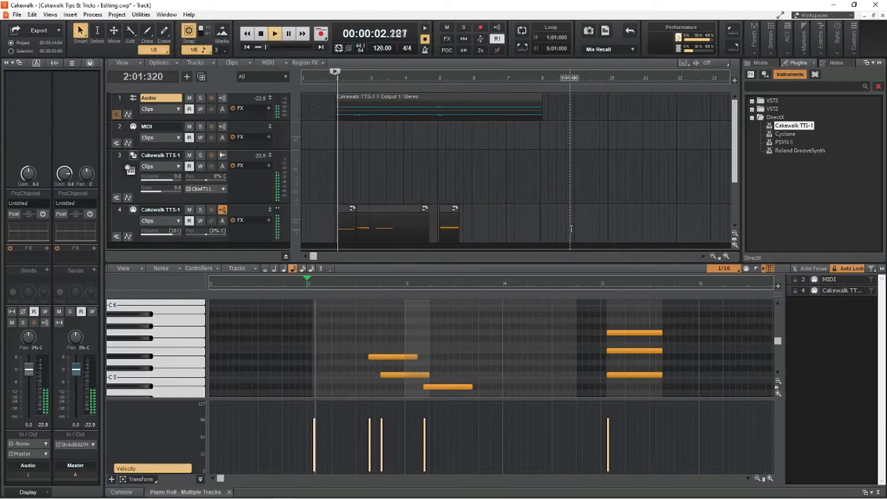
key(space)
Step: Solo Audio track 1 and play the copied clip from bar 2
click(200, 98)
key(space)
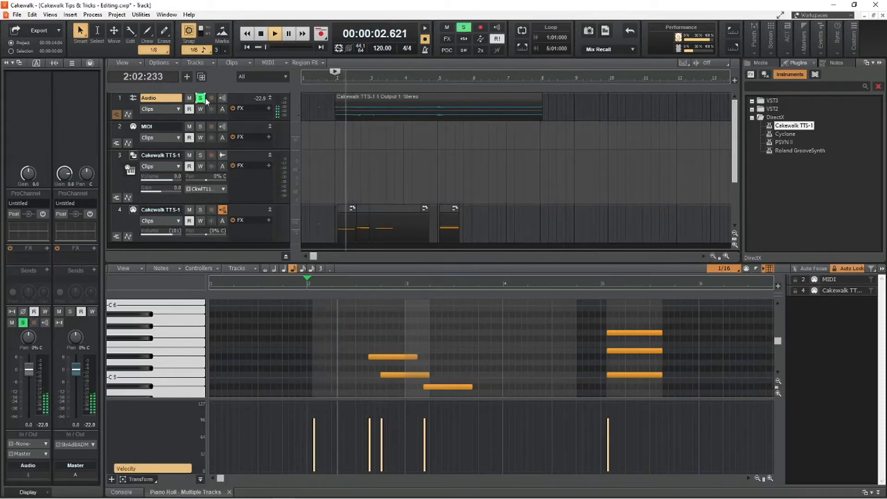
key(space)
Step: Apply the Reverse effect to the copied audio clip on track 1 and play back the reversed audio
click(368, 98)
right_click(367, 100)
click(109, 17)
mouse_move(123, 25)
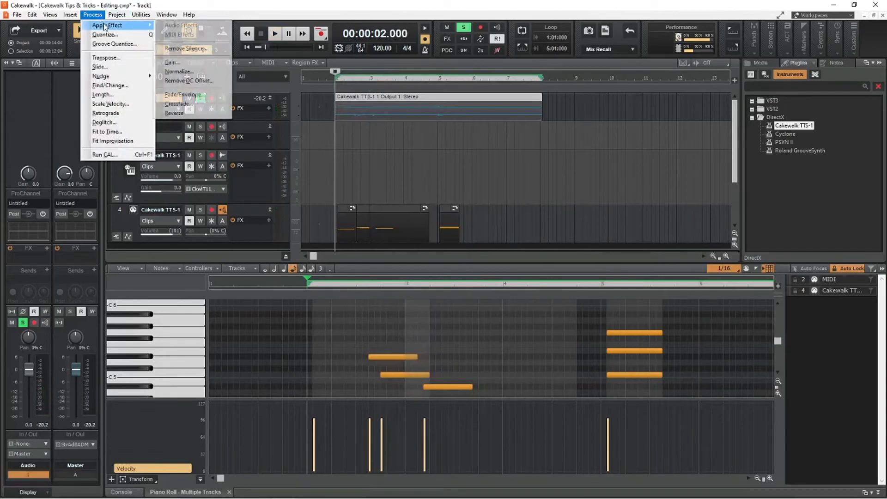
click(199, 112)
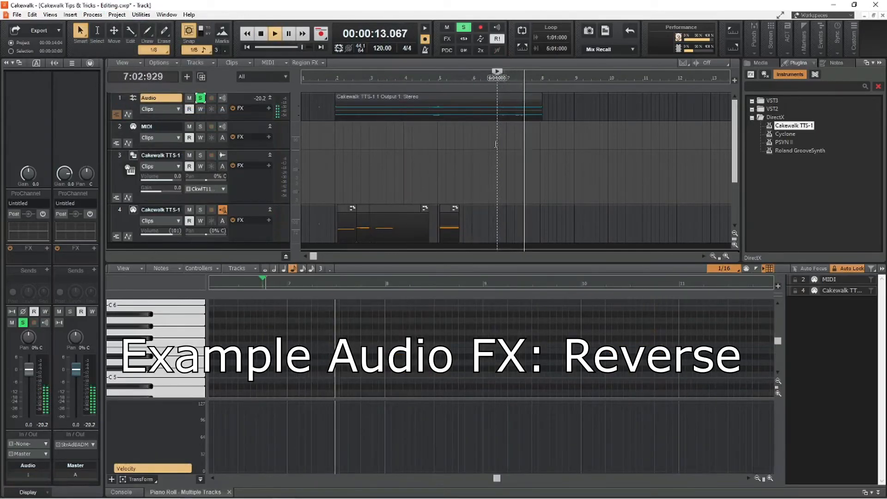
key(space)
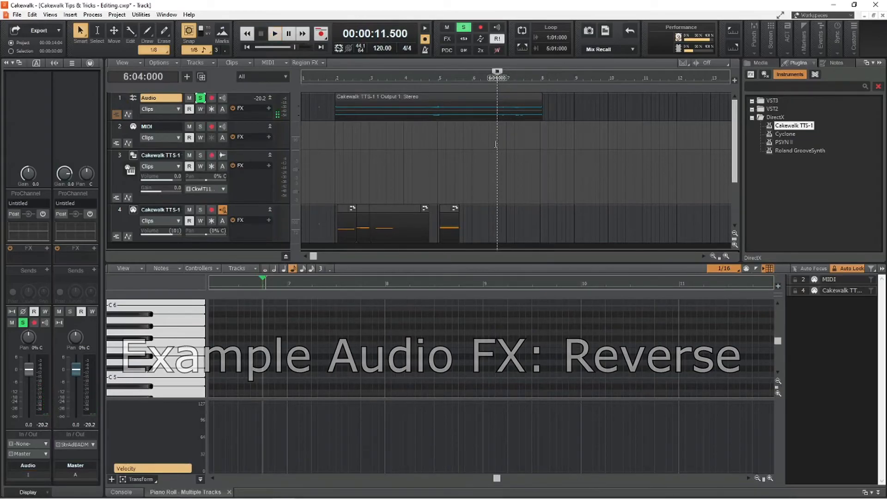